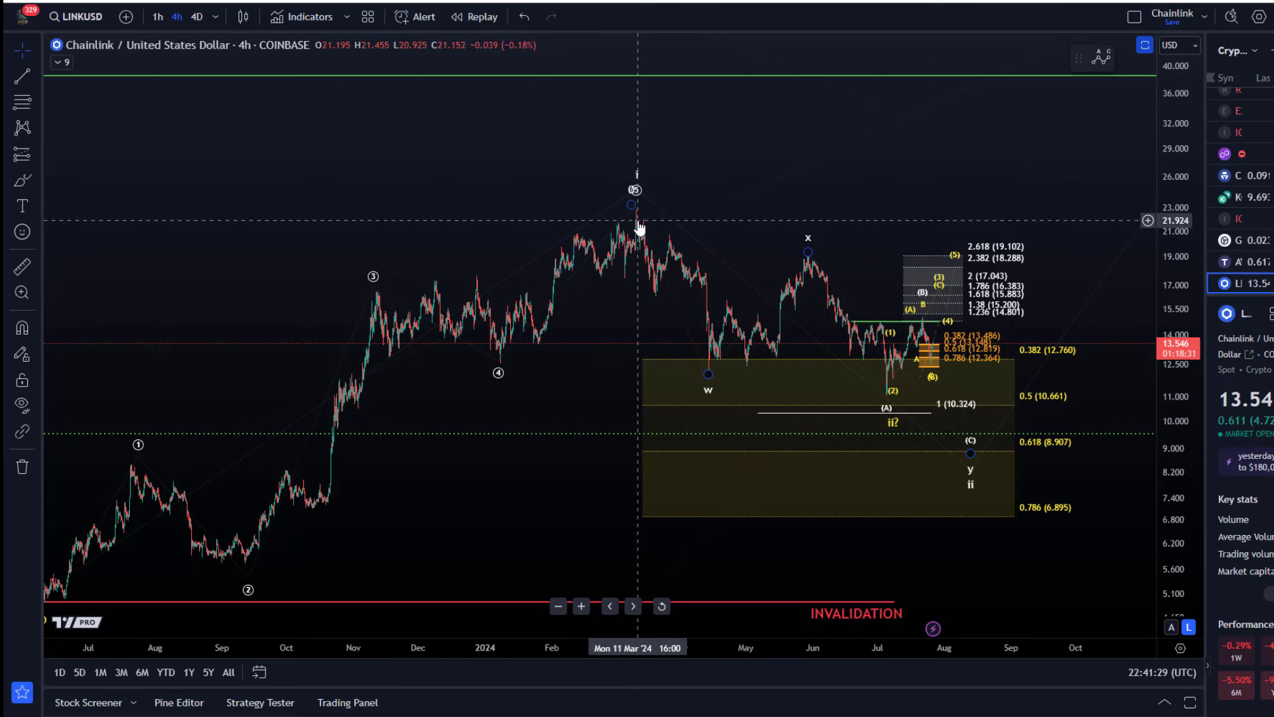
- Pan back through the 2023 price history, then return to the recent wave count and Fibonacci targets
left_click_drag(638, 227, 821, 227)
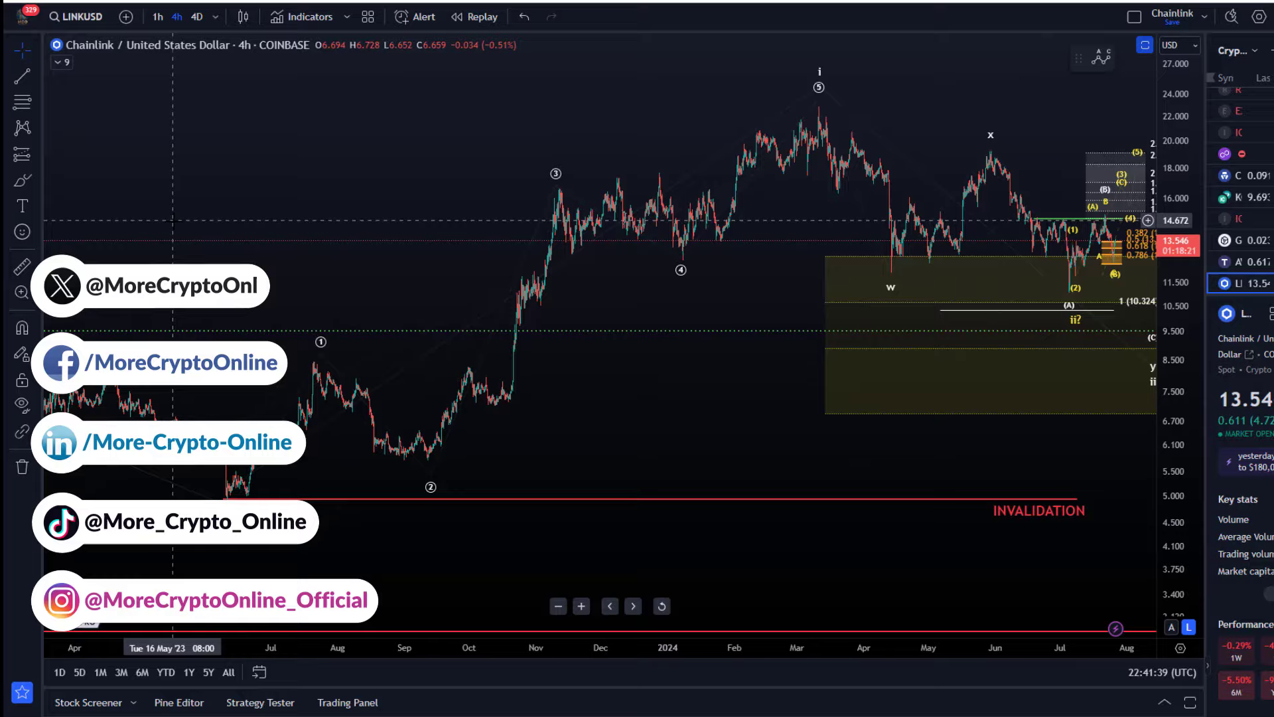
left_click_drag(220, 225, 588, 199)
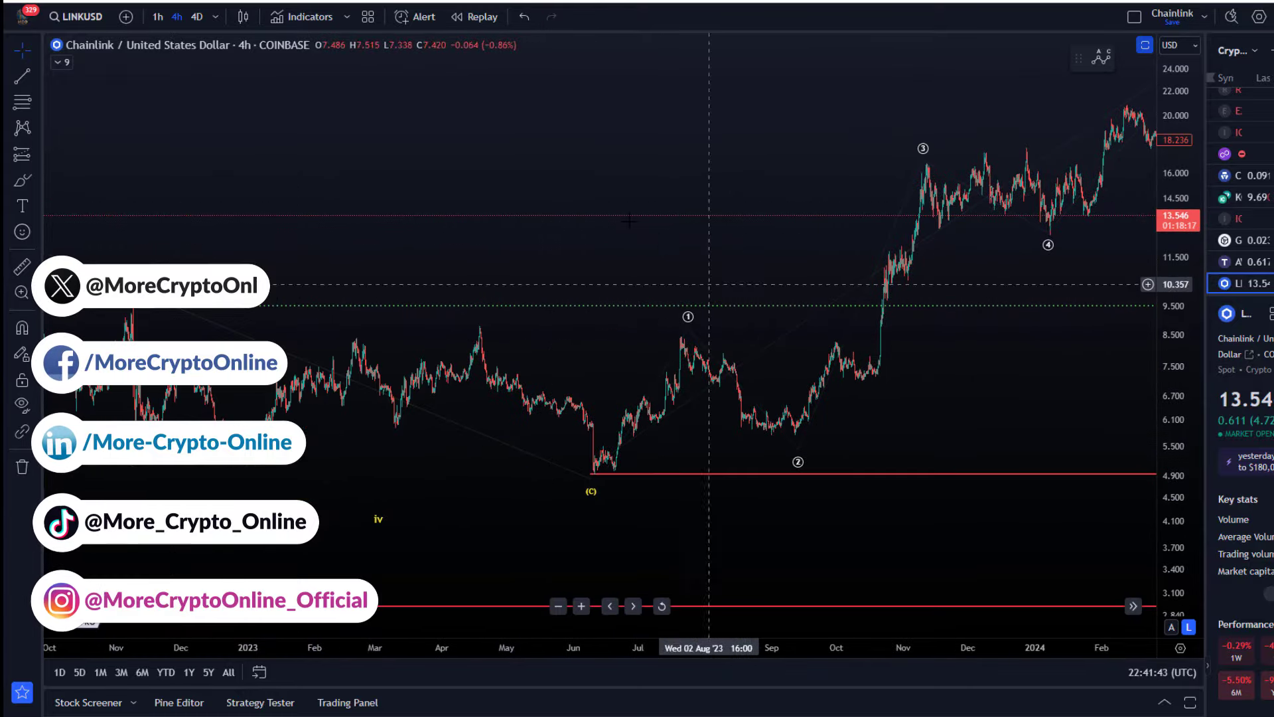
left_click_drag(569, 203, 888, 169)
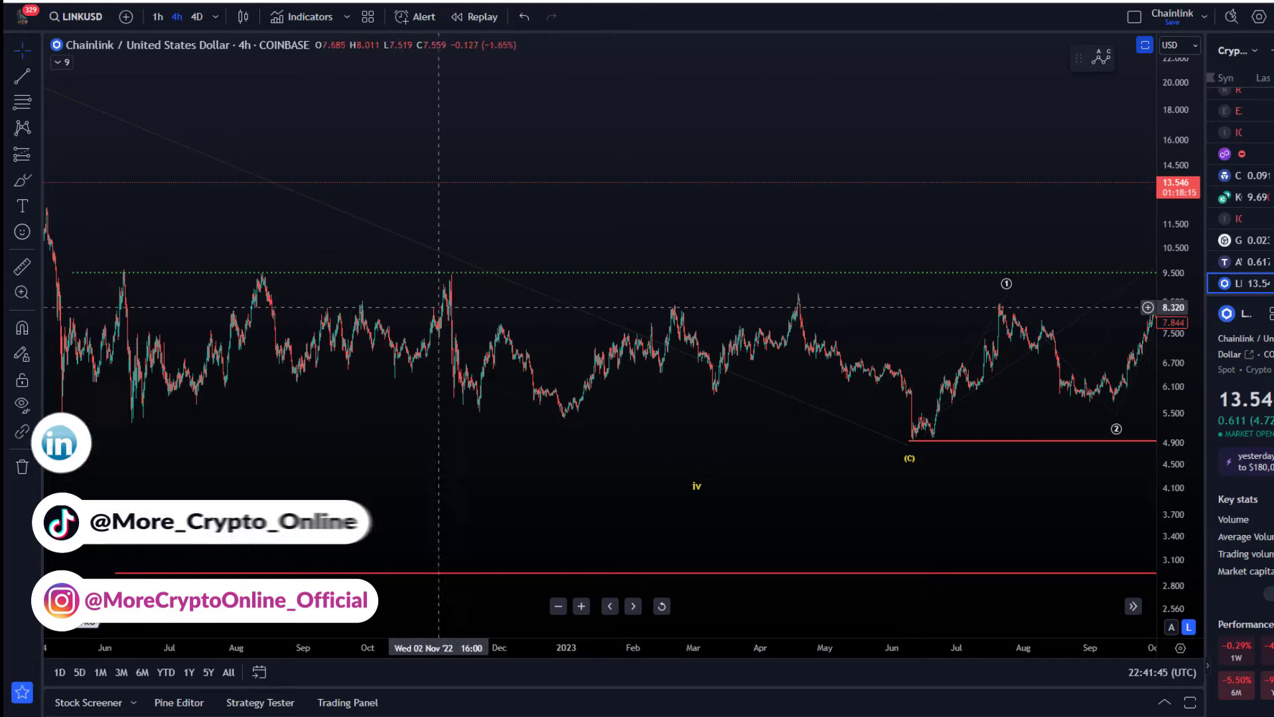
left_click_drag(854, 250, 378, 321)
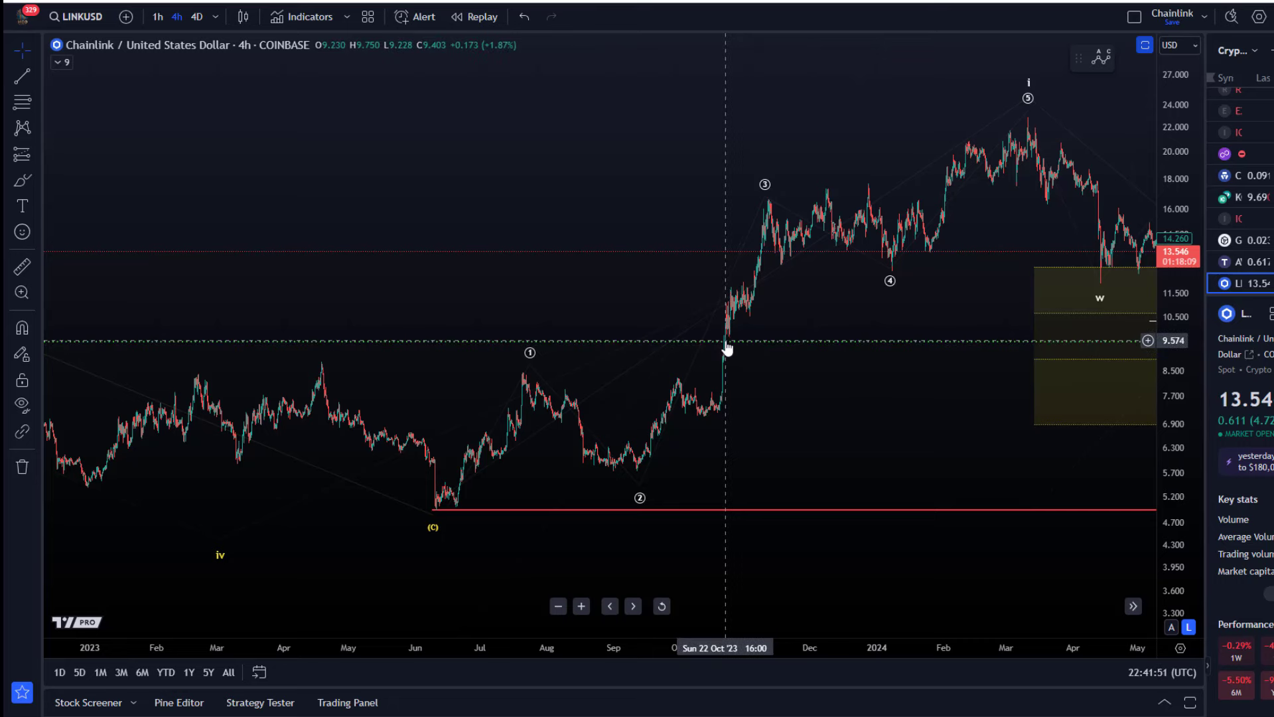
left_click_drag(977, 407, 710, 398)
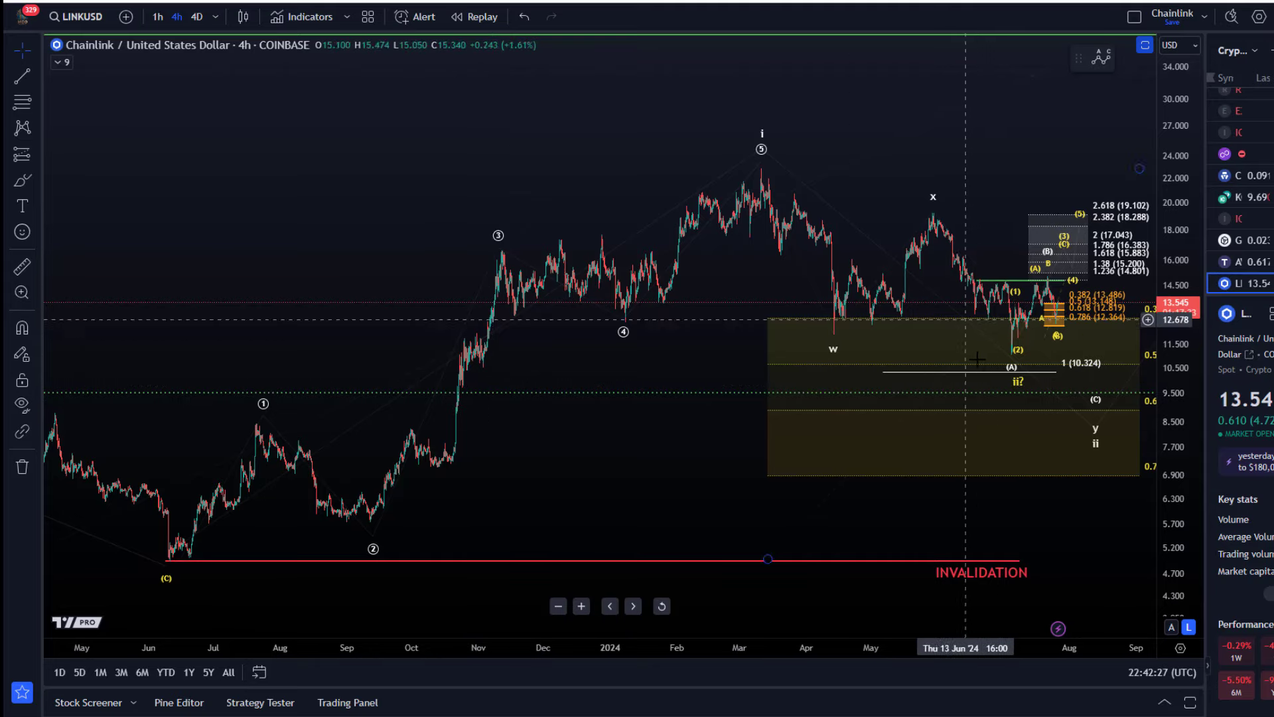
left_click_drag(966, 332, 575, 172)
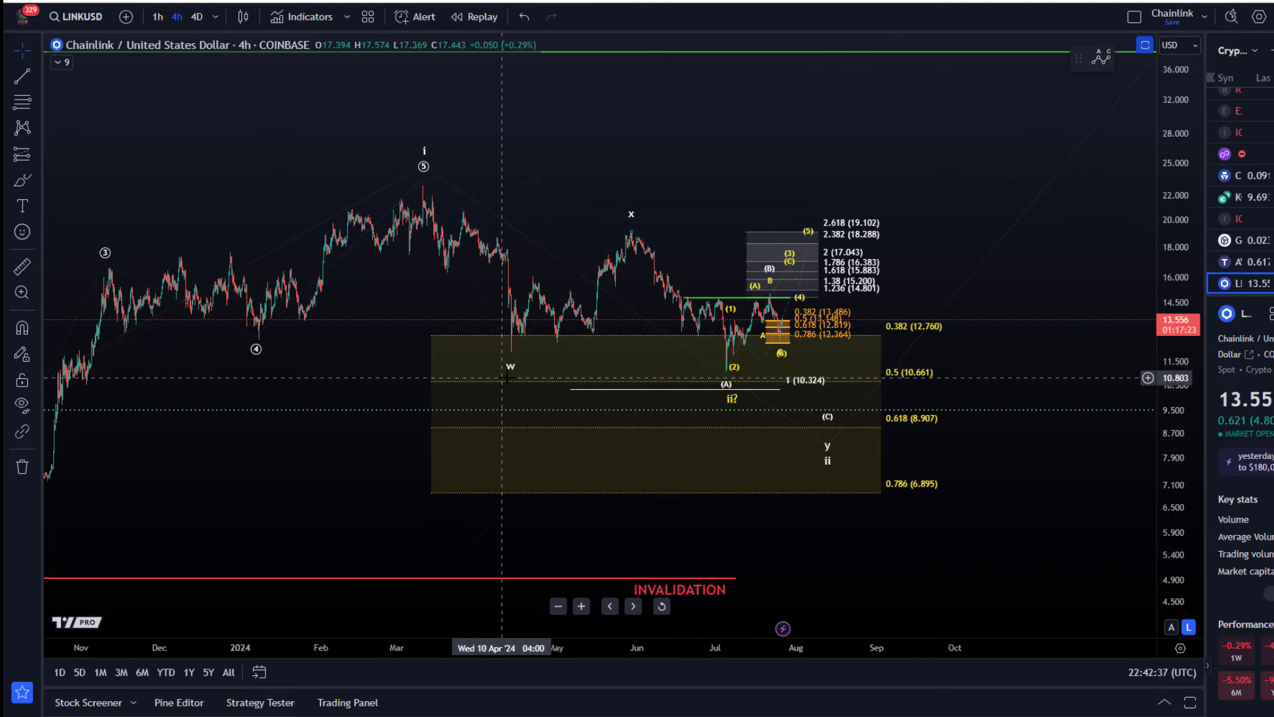
- Sketch the expected drop from the x peak, circle the 12.4–13.5 Fibonacci levels, then remove the sketches
left_click(22, 180)
mouse_move(630, 229)
left_mouse_down()
mouse_move(705, 329)
mouse_move(720, 375)
mouse_move(766, 302)
mouse_move(858, 426)
left_mouse_up()
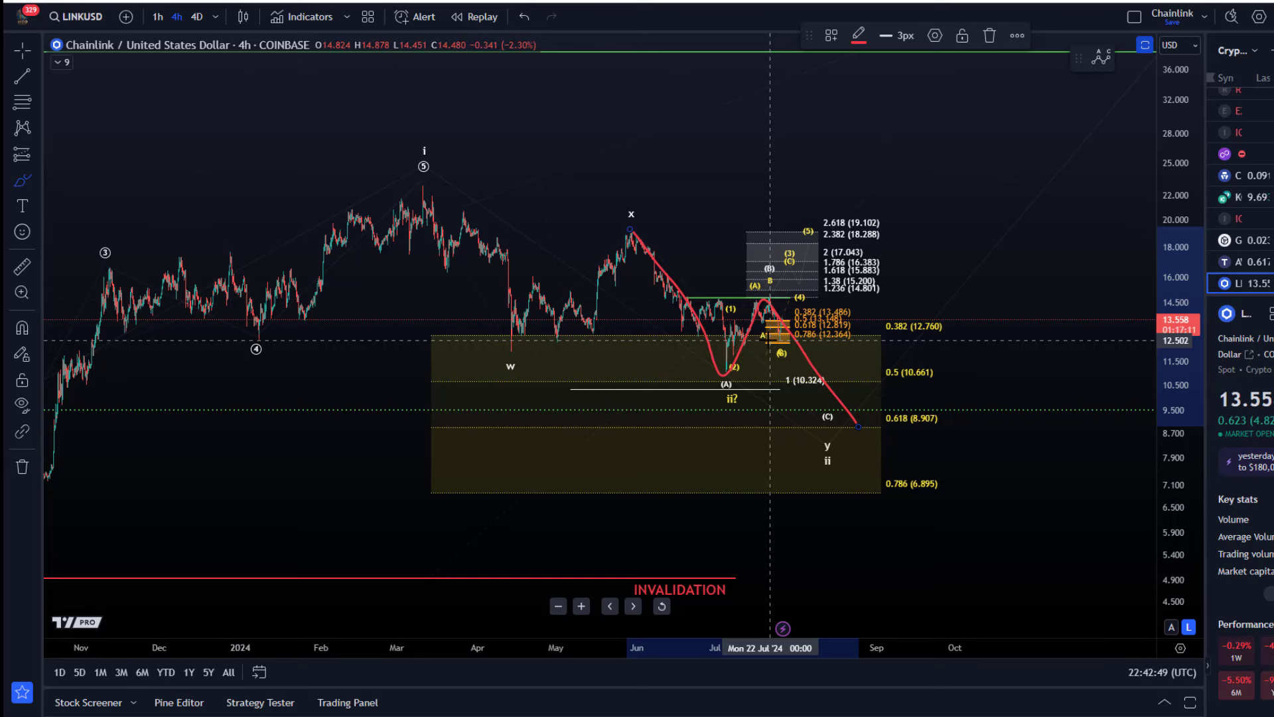
mouse_move(749, 305)
left_mouse_down()
mouse_move(849, 311)
mouse_move(859, 342)
mouse_move(770, 335)
left_mouse_up()
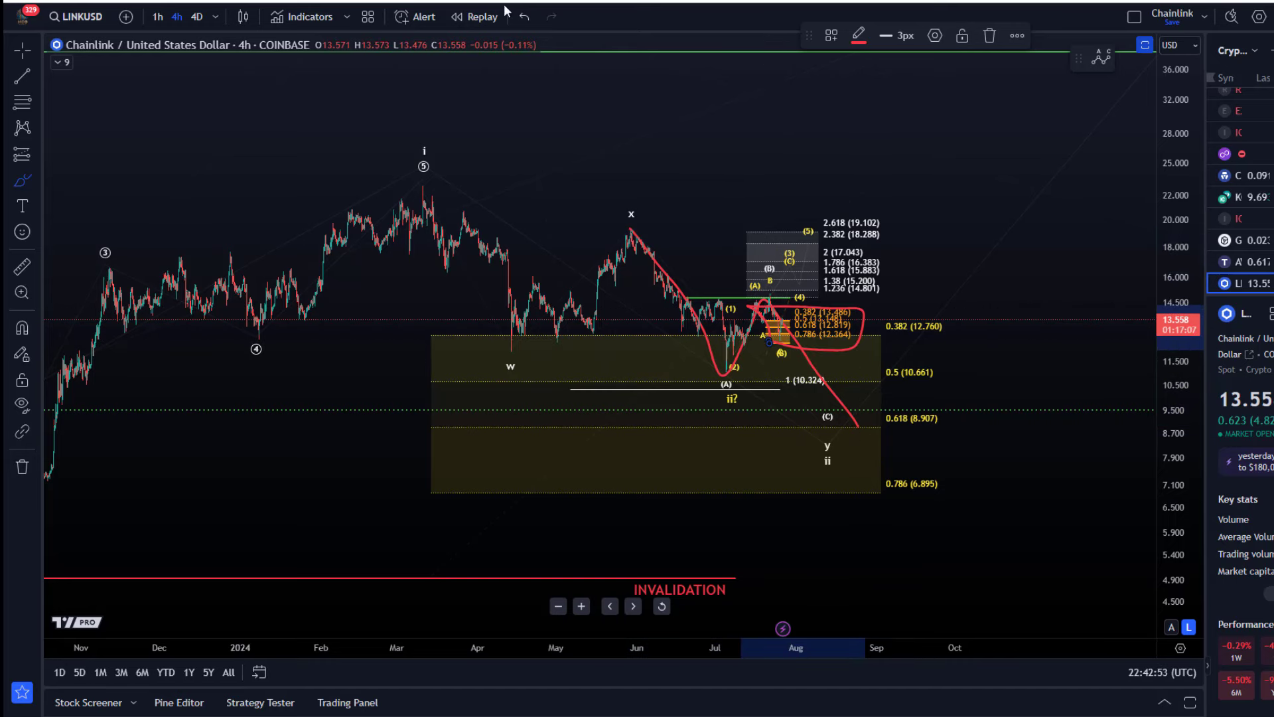
left_click(524, 16)
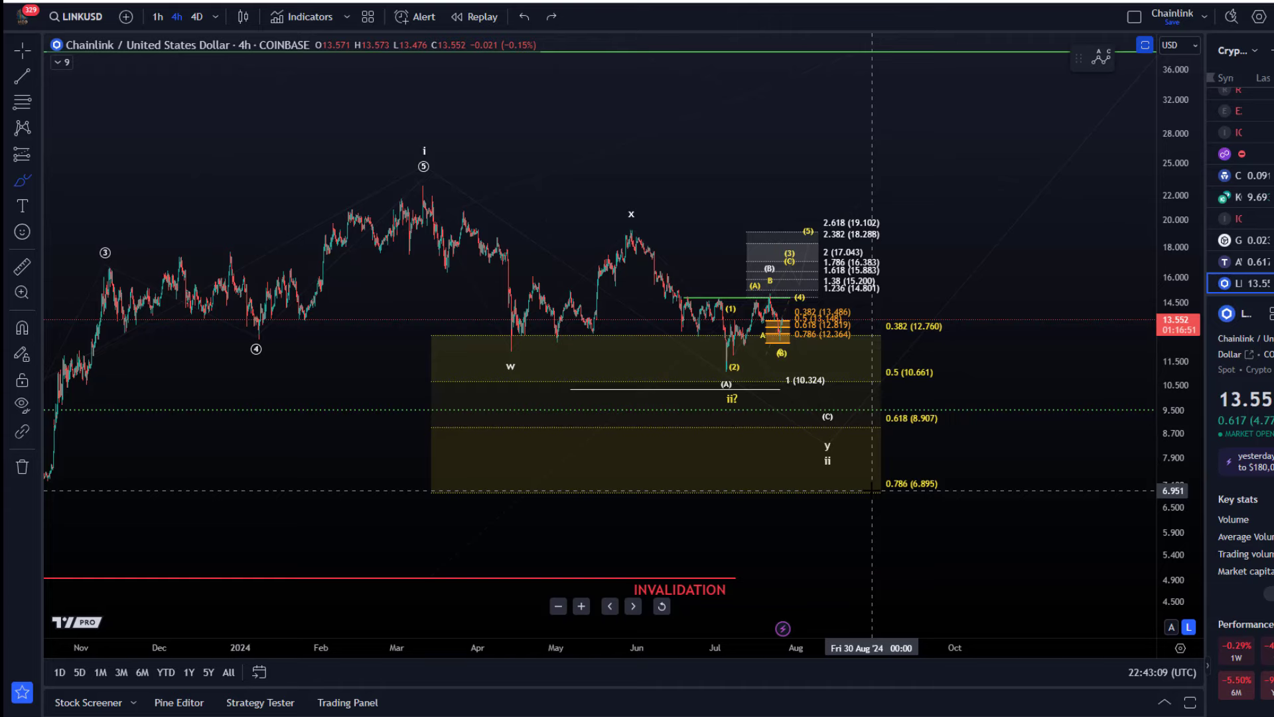
- Switch LINKUSD to 1h and frame the 0.382 (13.486) through 0.786 (12.364) retracement levels
left_click(157, 16)
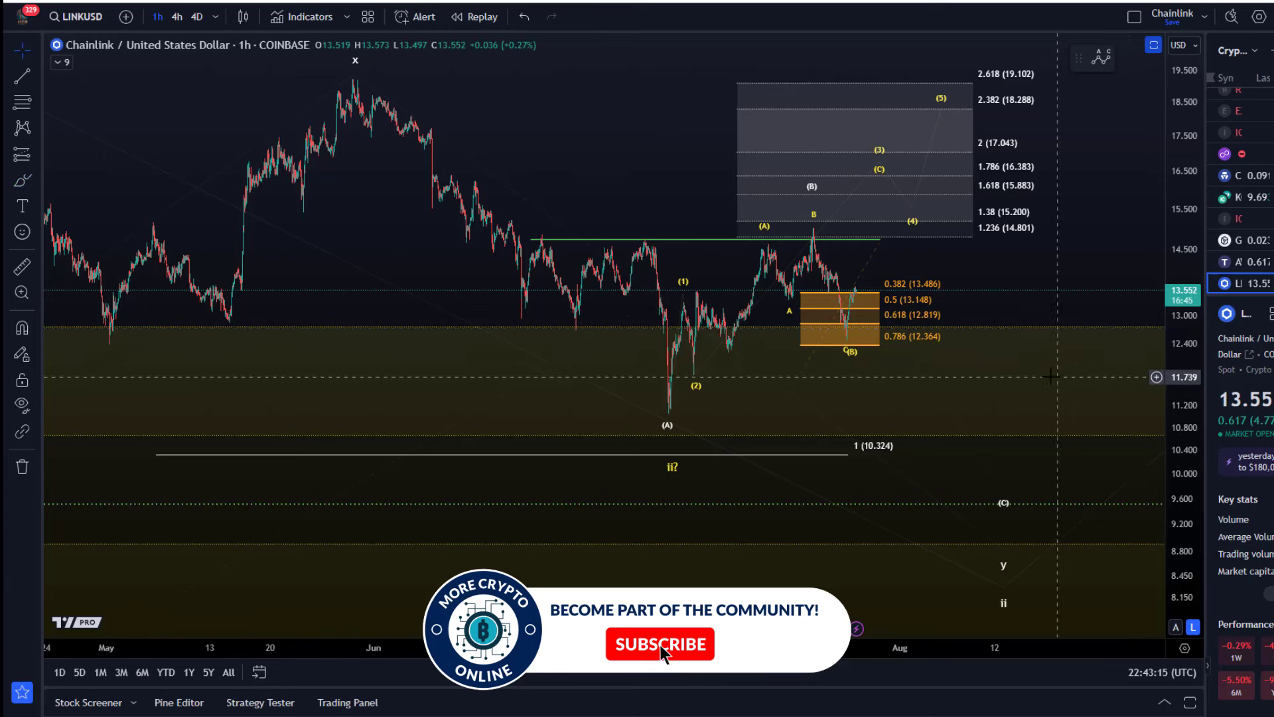
left_click_drag(1051, 376, 706, 292)
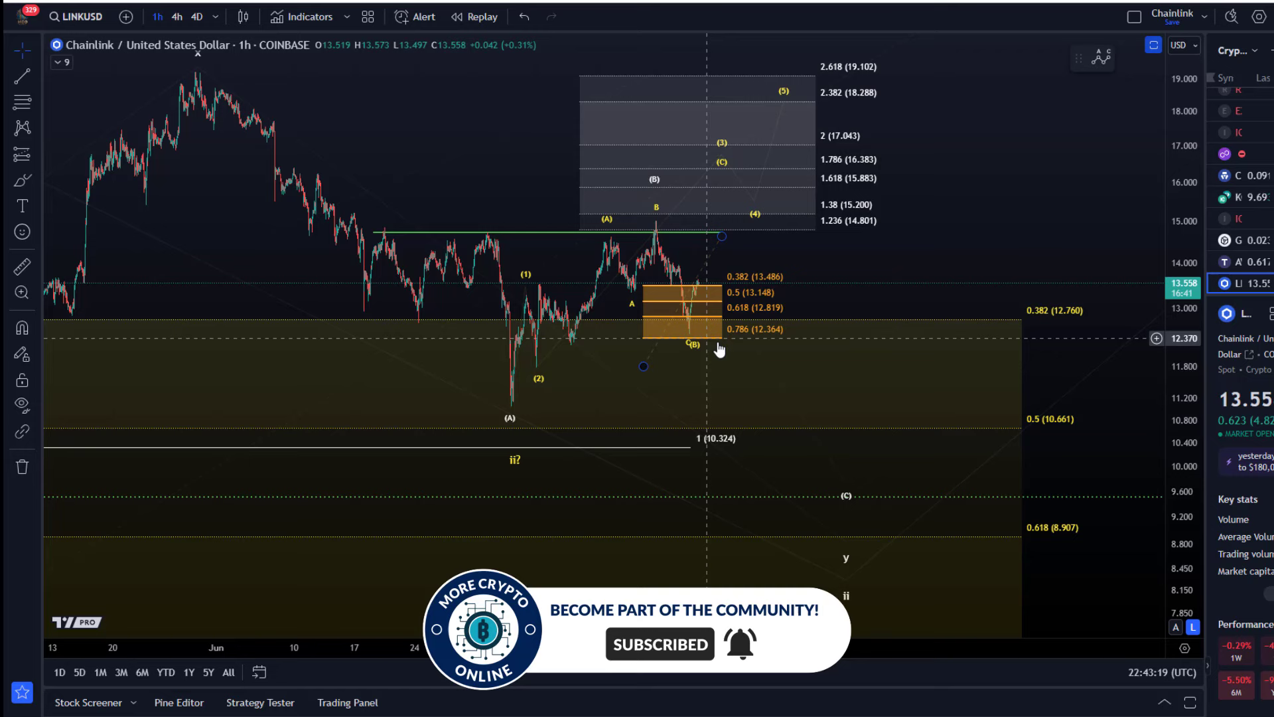
left_click_drag(1120, 412, 1035, 265)
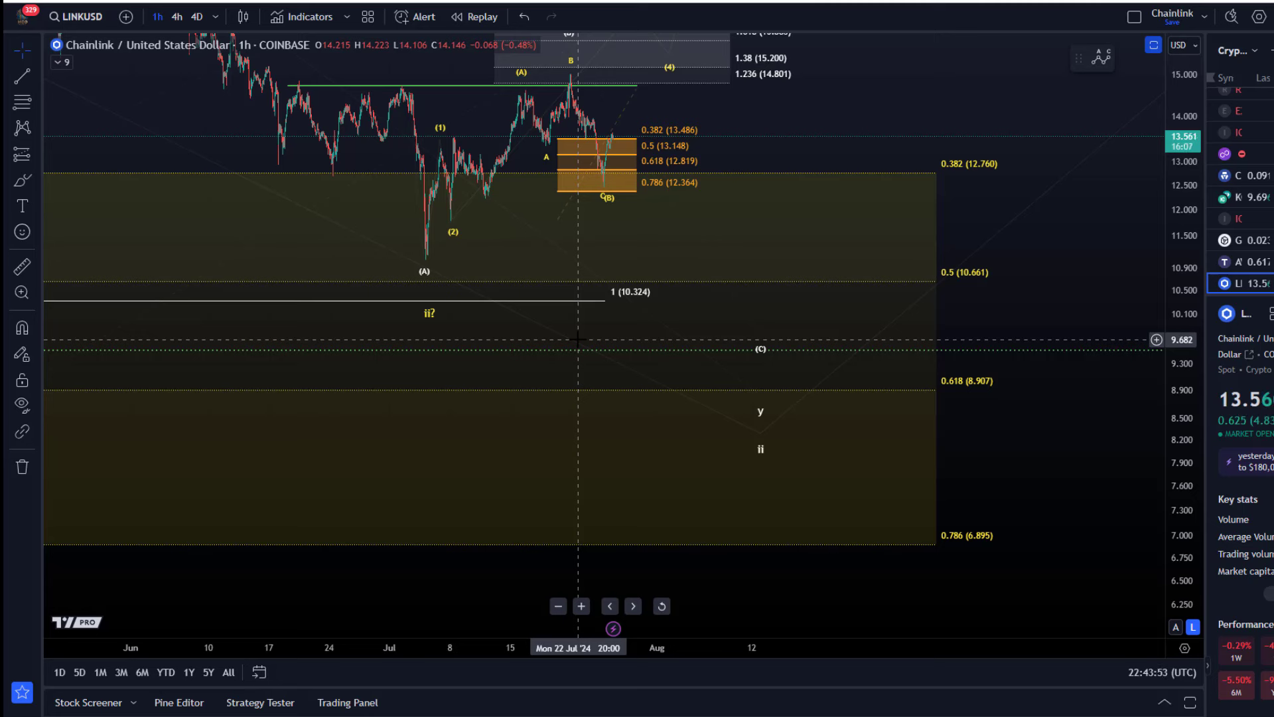
left_click_drag(704, 94, 825, 286)
scroll(825, 286, "up", 1)
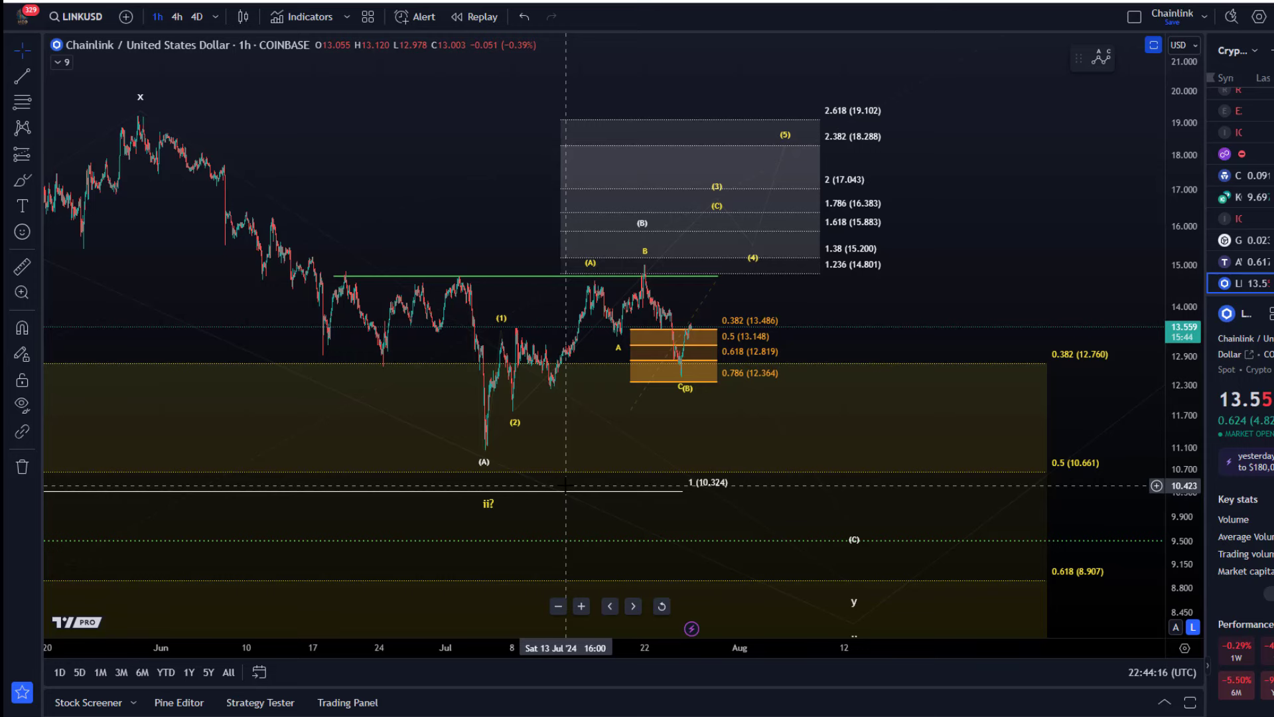
scroll(561, 484, "up", 1)
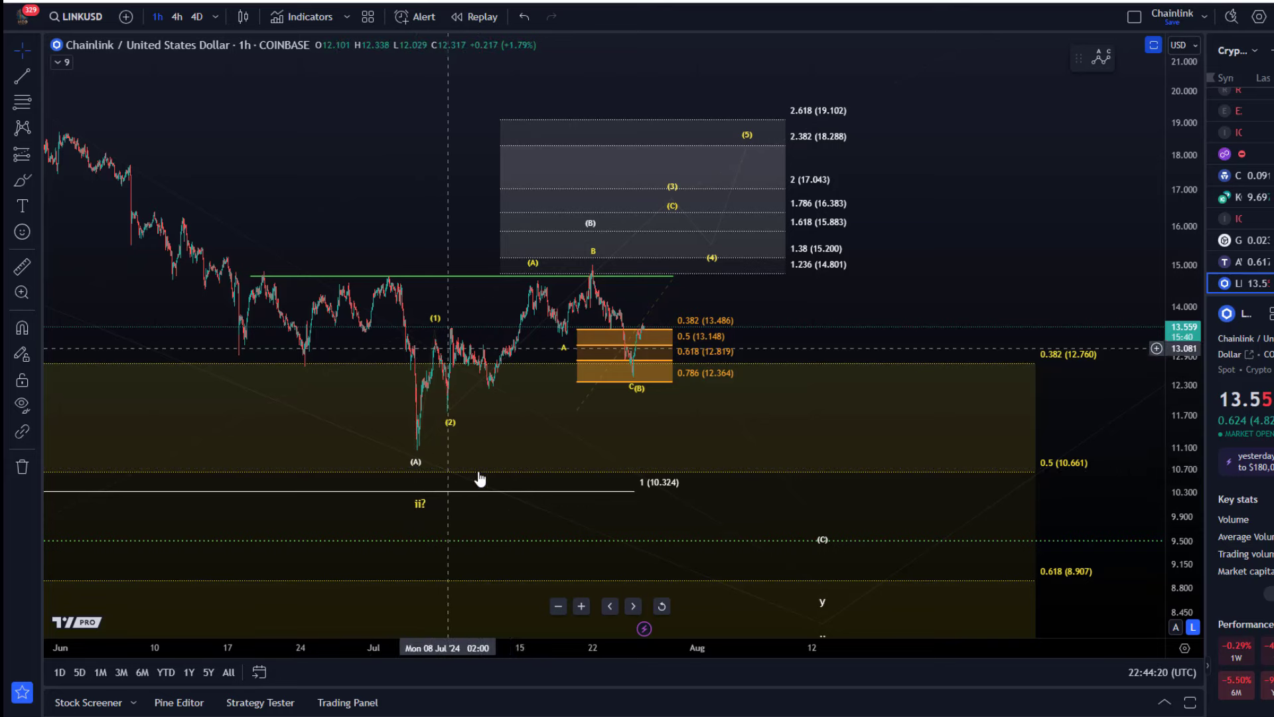
left_click(425, 402)
left_click(450, 419)
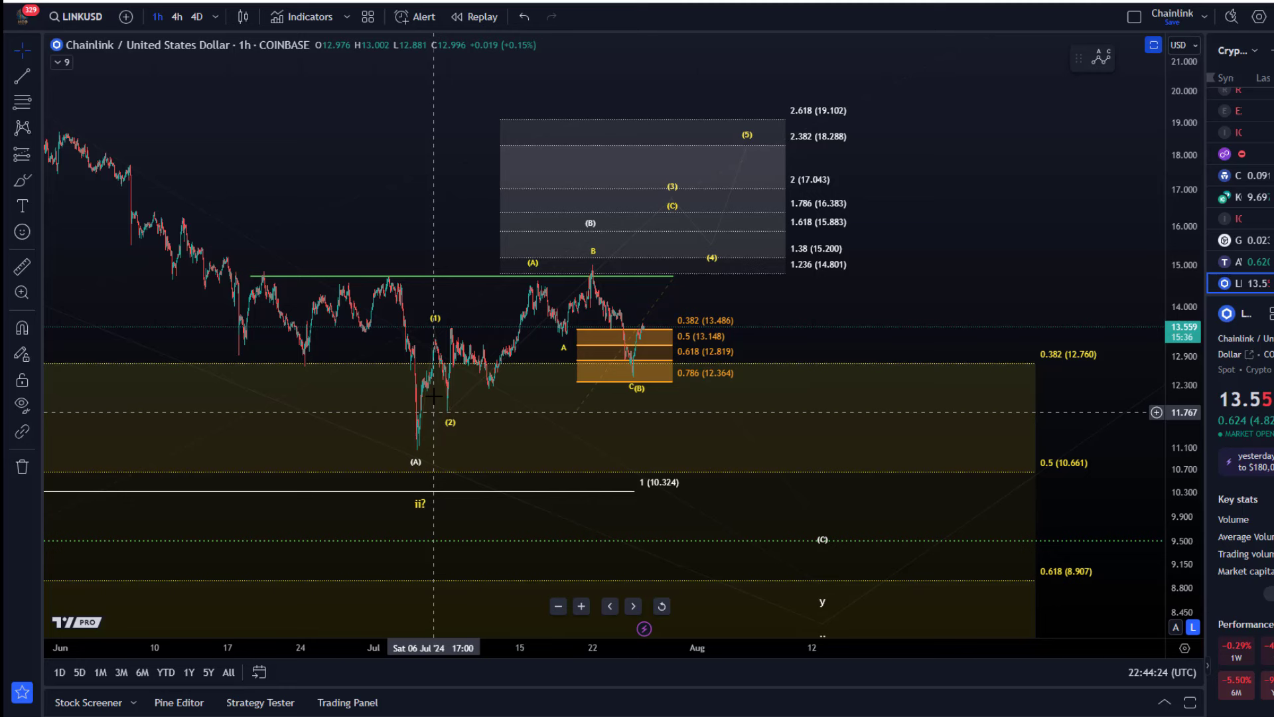
left_click(449, 404)
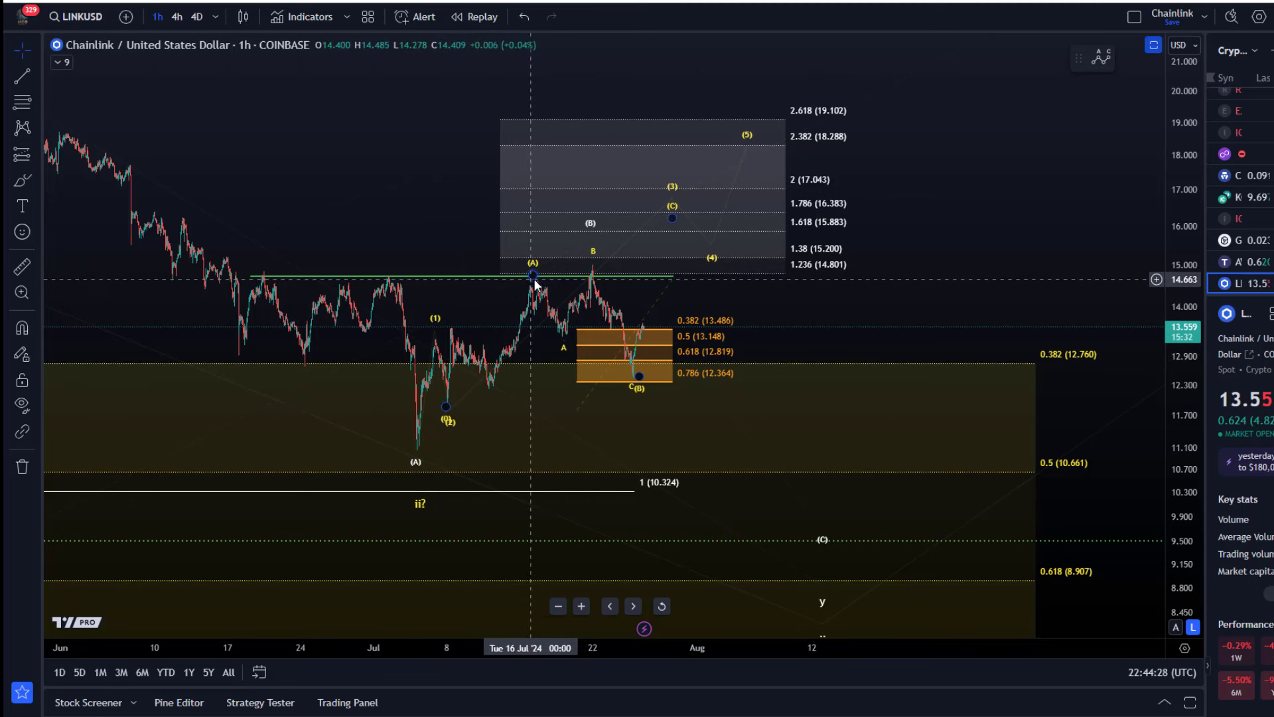
left_click(636, 385)
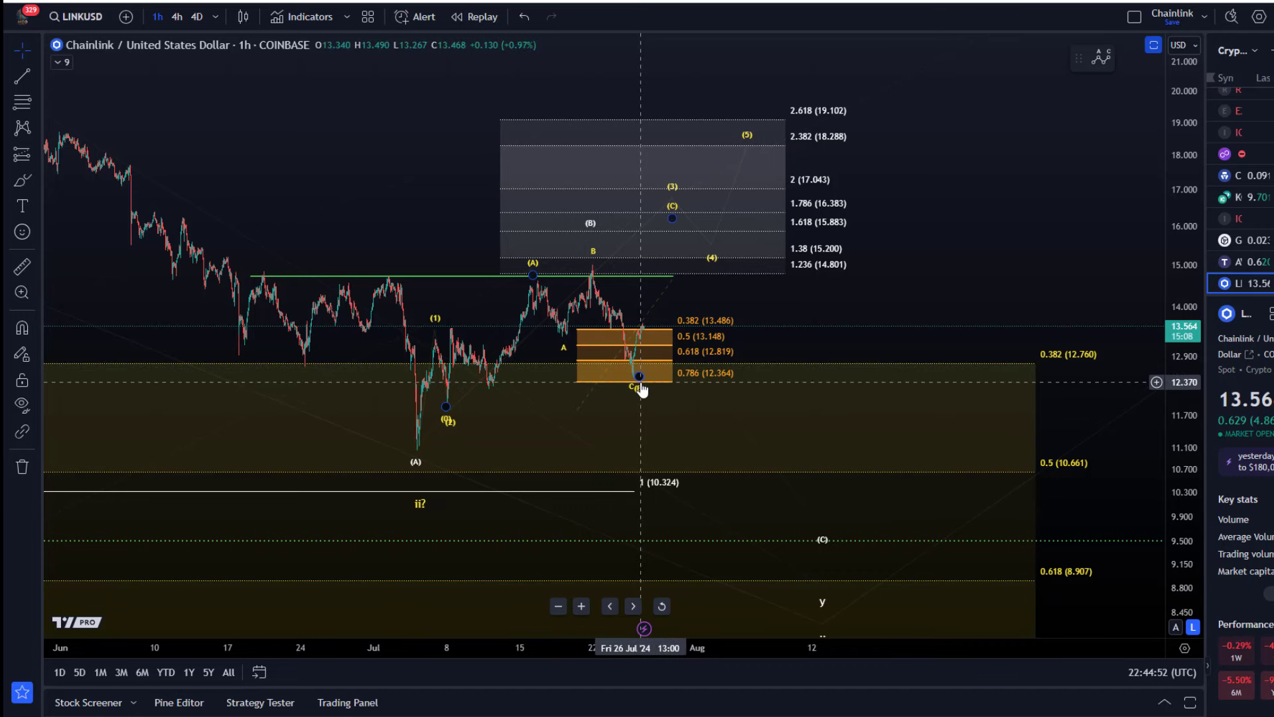
- Move impulse points (3) to about 16.75 and (4) to about 15.5, then drag (5) toward 18.288
left_click_drag(673, 194, 685, 199)
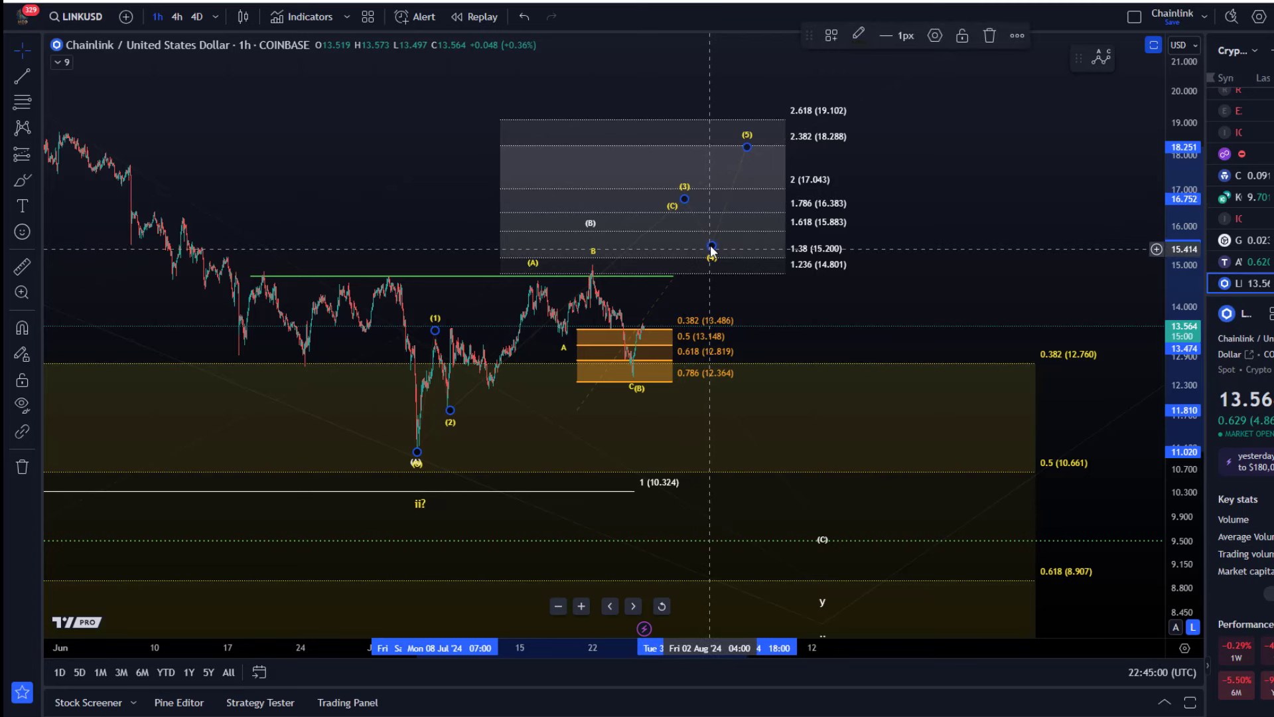
left_click_drag(711, 245, 748, 244)
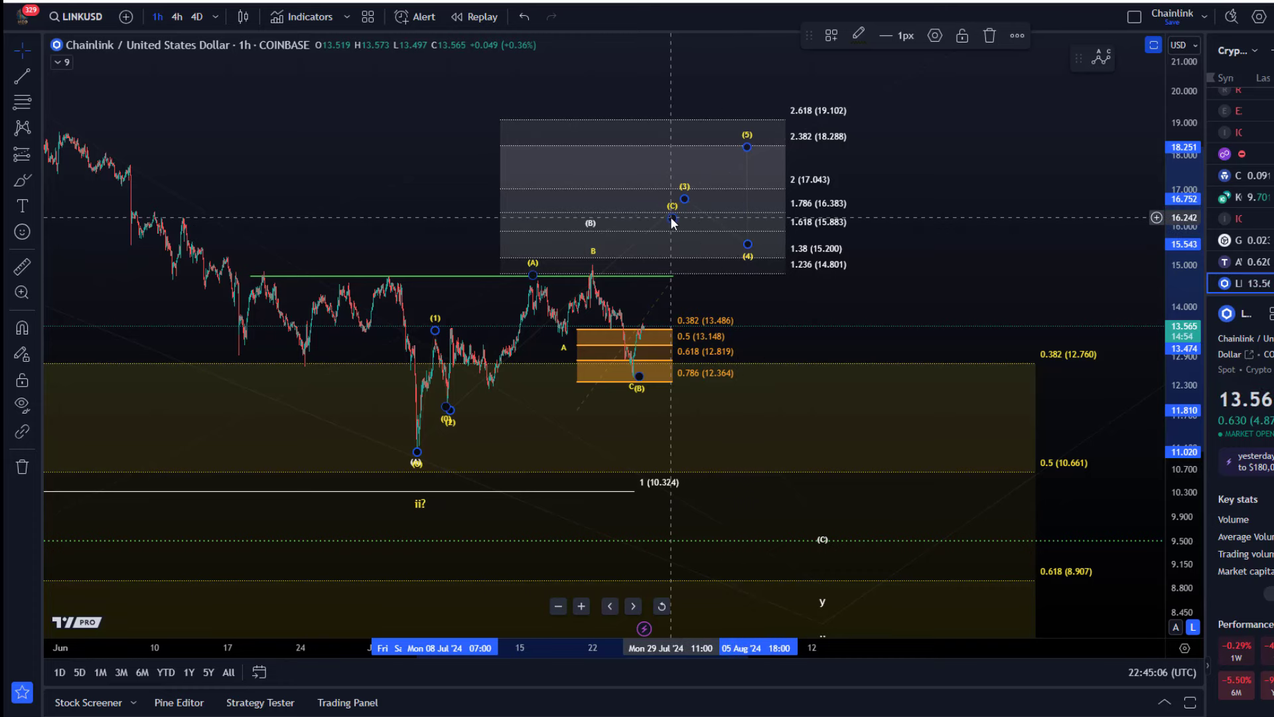
left_click(687, 209)
left_click(677, 233)
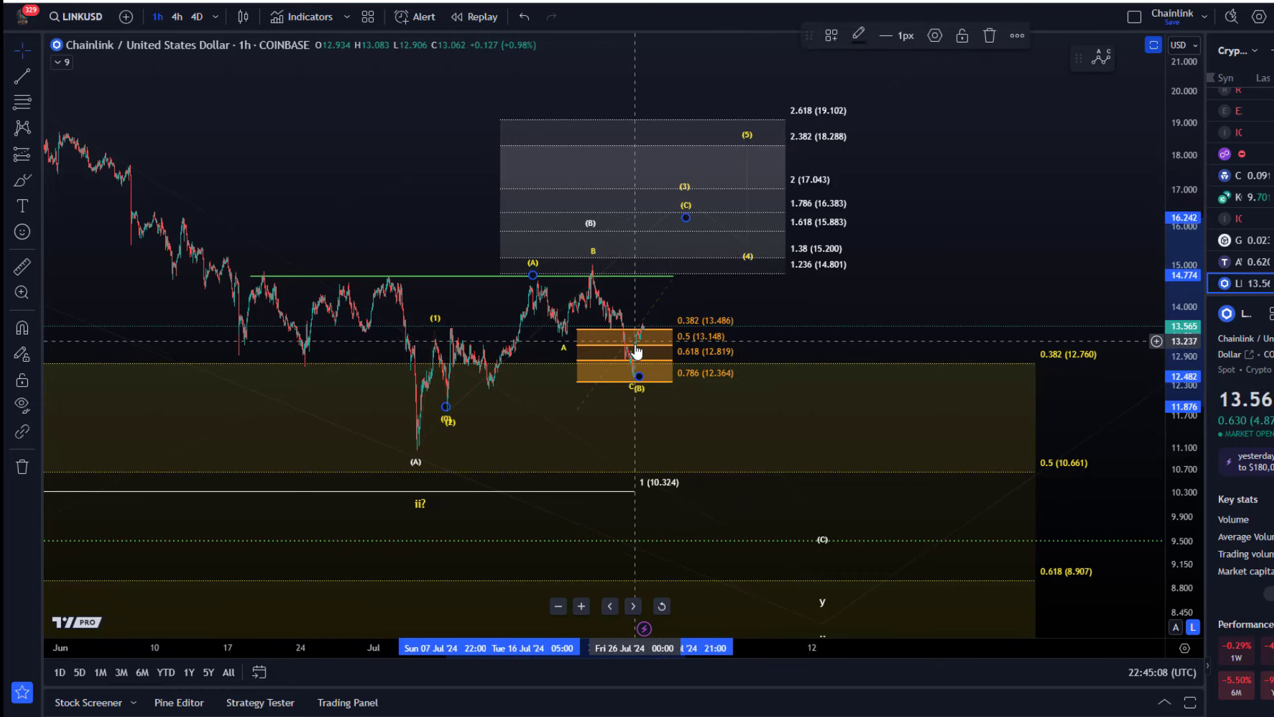
left_click(684, 200)
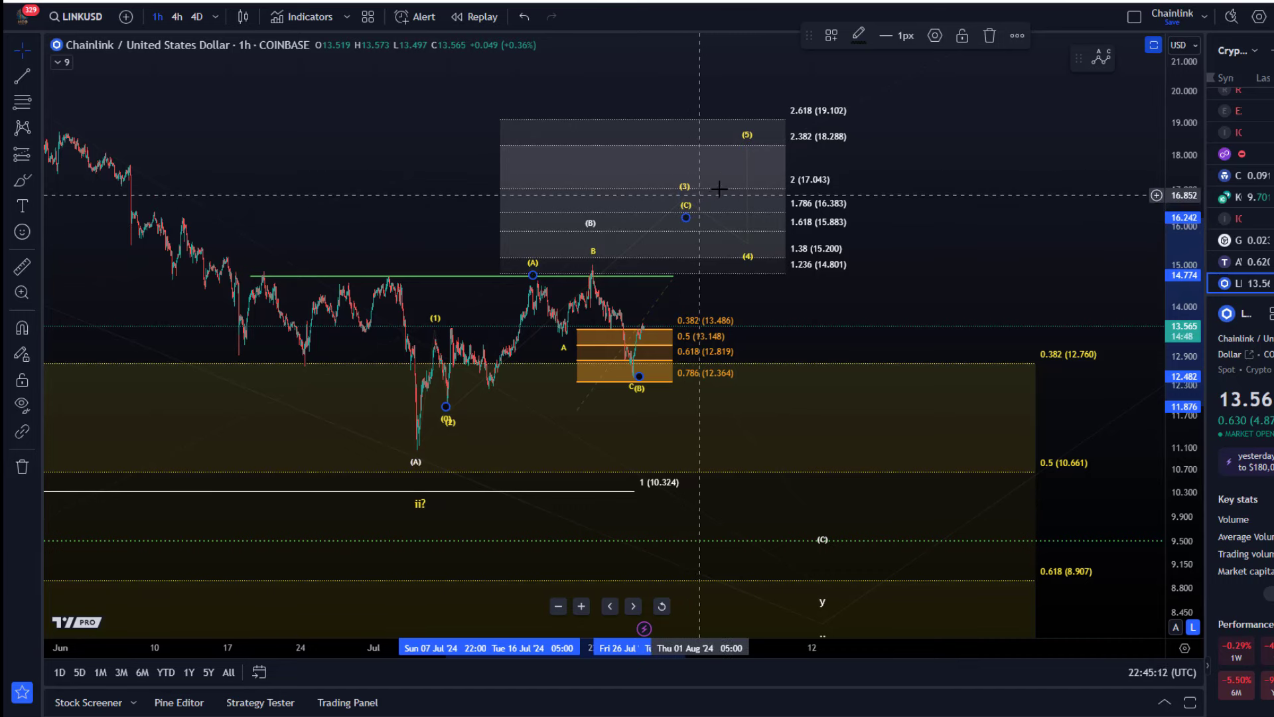
left_click(752, 143)
mouse_move(754, 142)
left_mouse_down()
mouse_move(778, 148)
mouse_move(768, 197)
mouse_move(778, 152)
left_mouse_up()
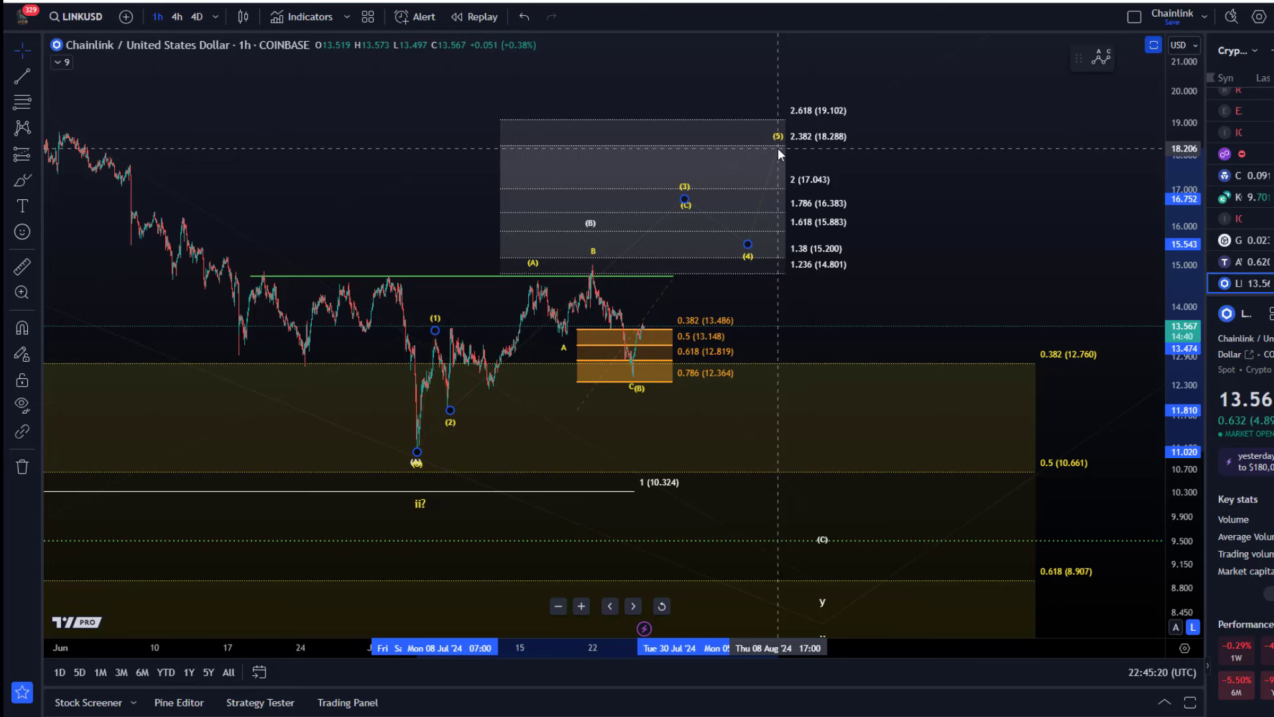
- Place wave (5) on 2.382 (18.288) and nudge the ABC wave's (B) point down to about 12.28
left_click_drag(776, 148, 775, 147)
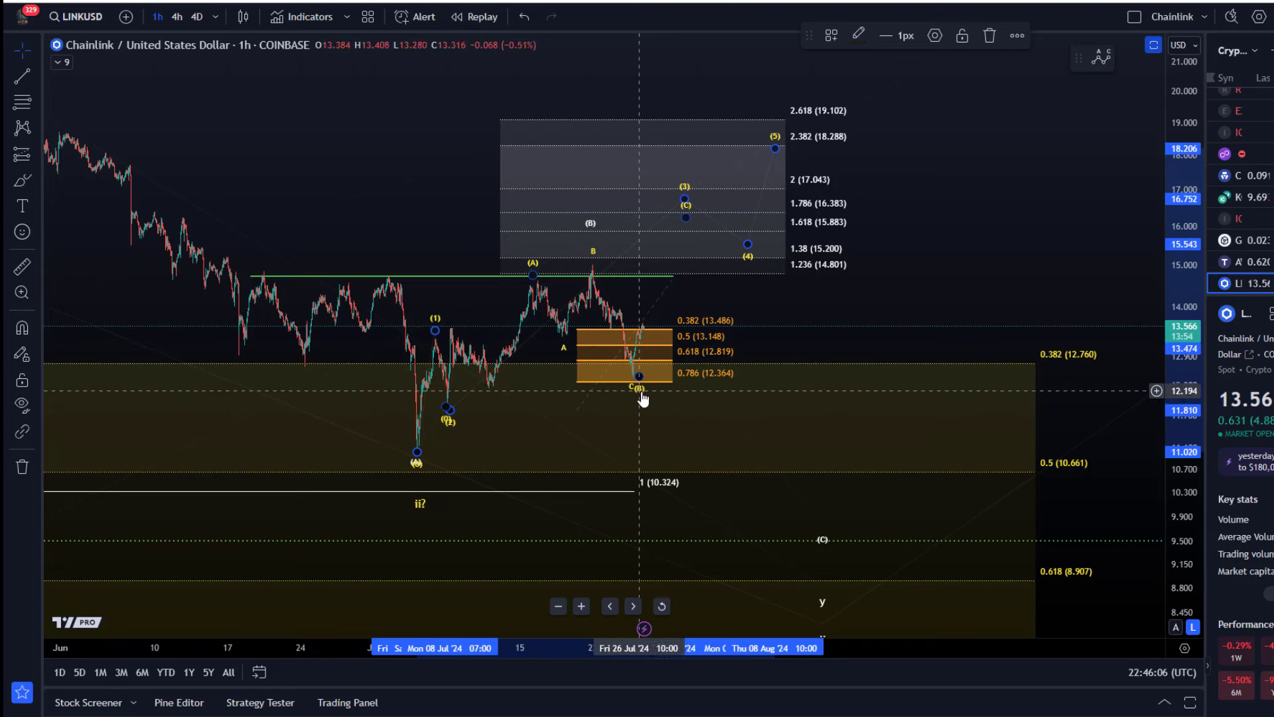
left_click_drag(628, 395, 632, 396)
left_click(632, 396)
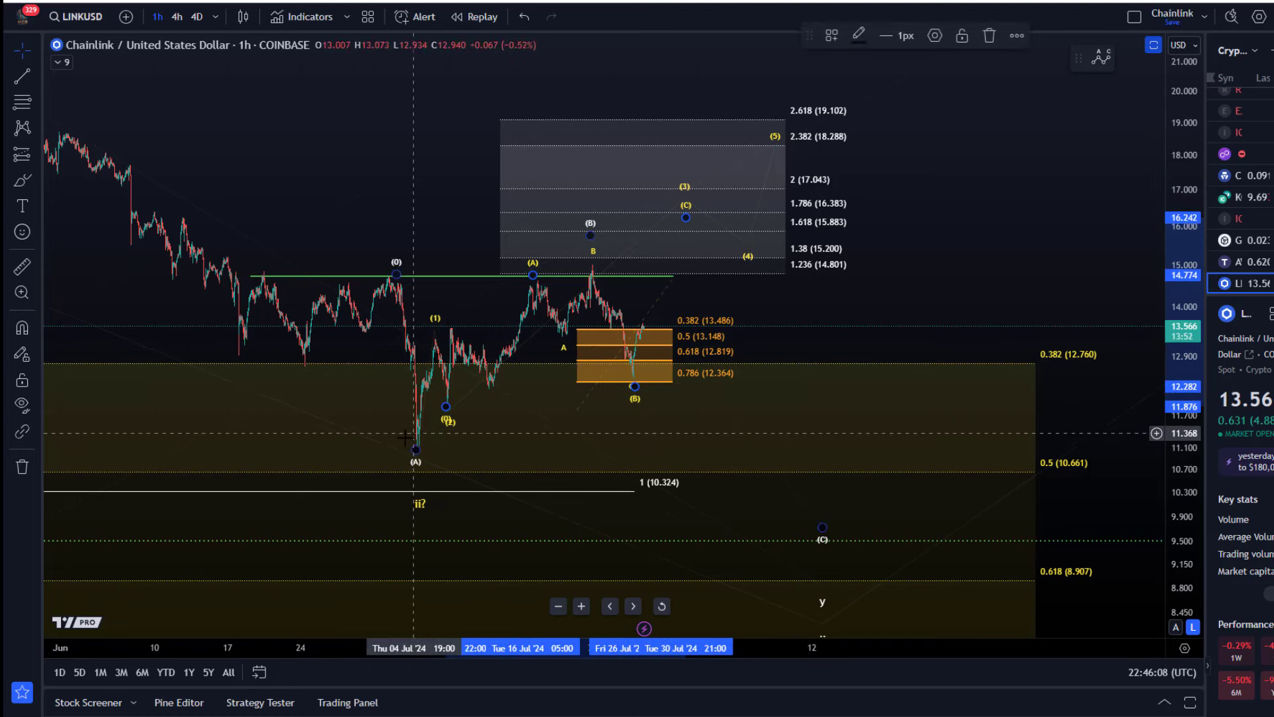